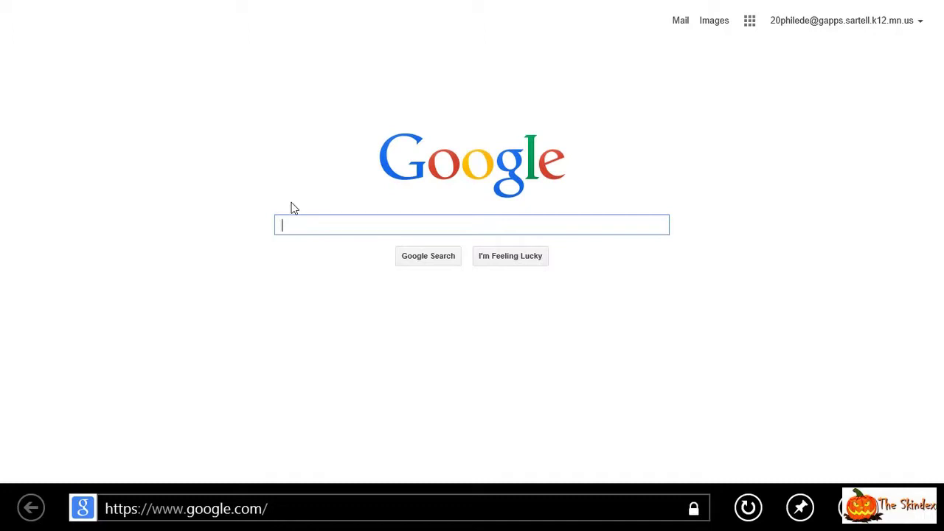
Step: Search Google for 'skindex' and open the 'Minecraft Skins: The Skindex' result
text(skindex)
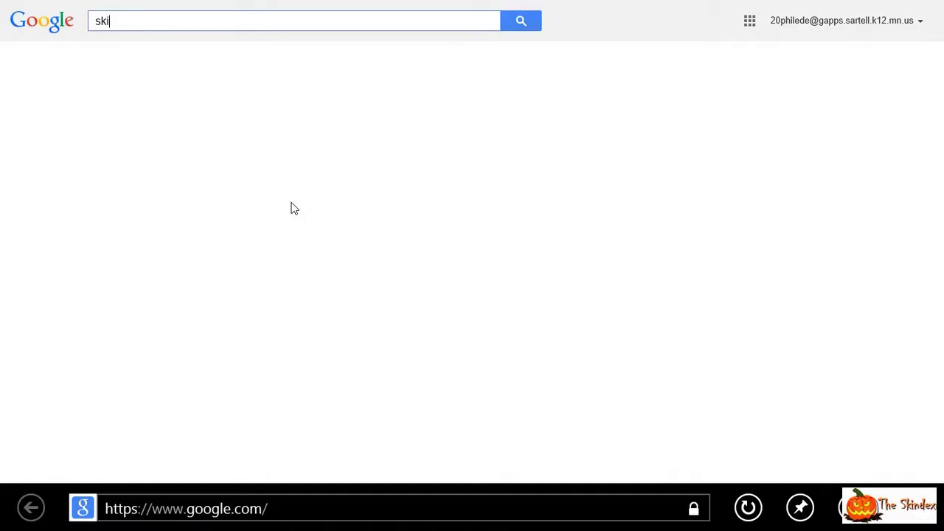
key(Return)
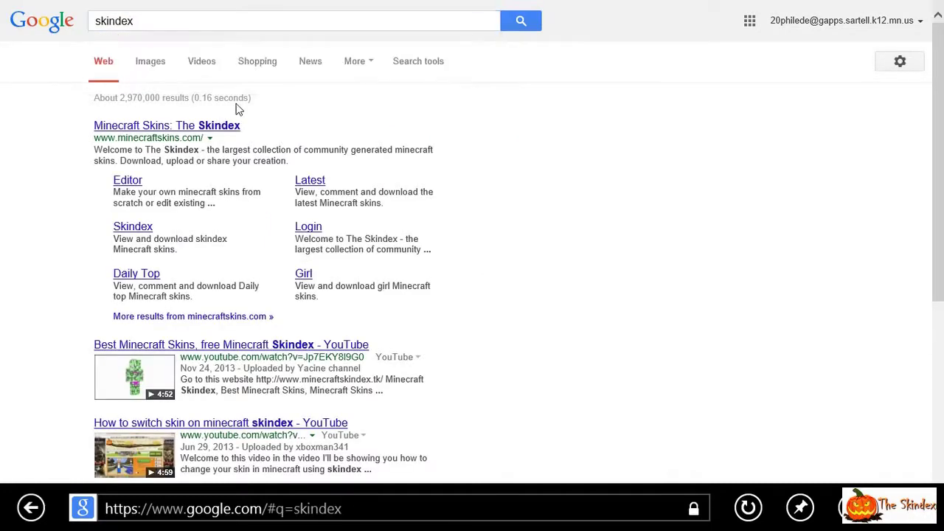
click(180, 127)
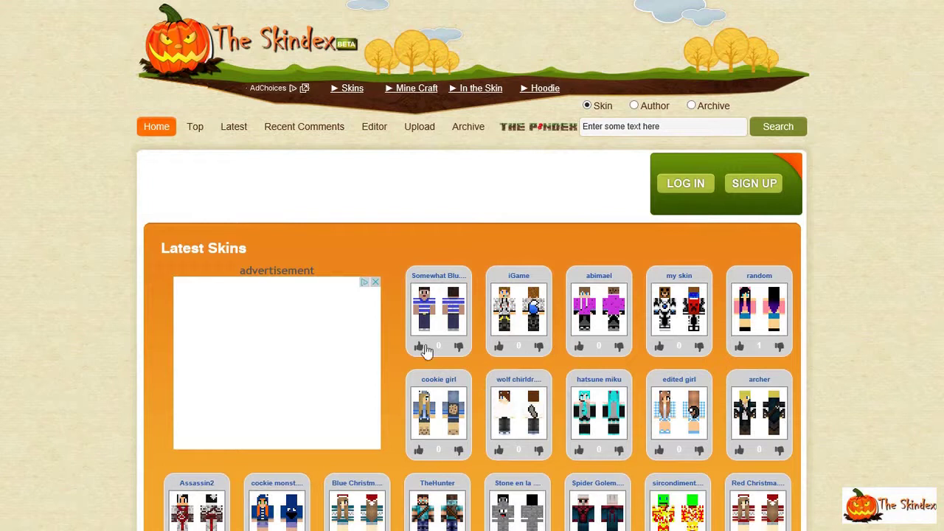
mouse_move(938, 214)
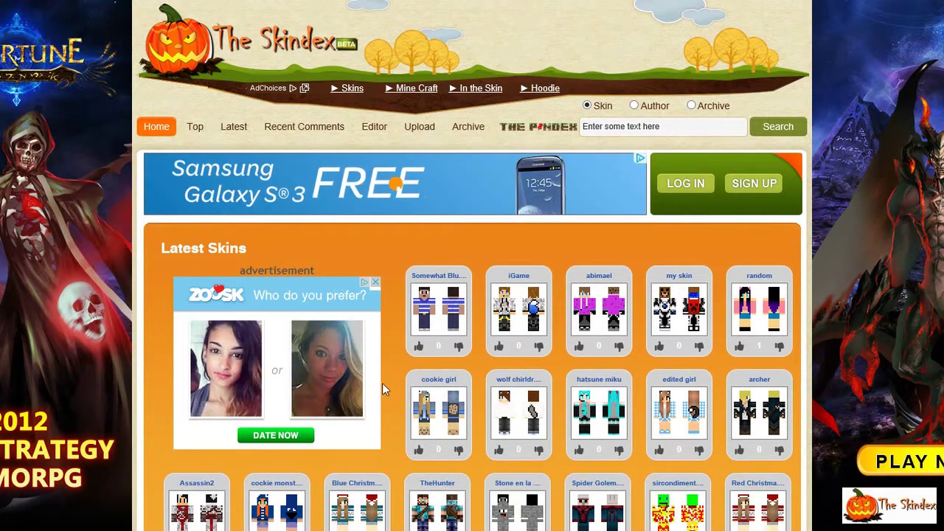
scroll(382, 383, down, 1)
scroll(527, 386, down, 9)
scroll(525, 391, up, 5)
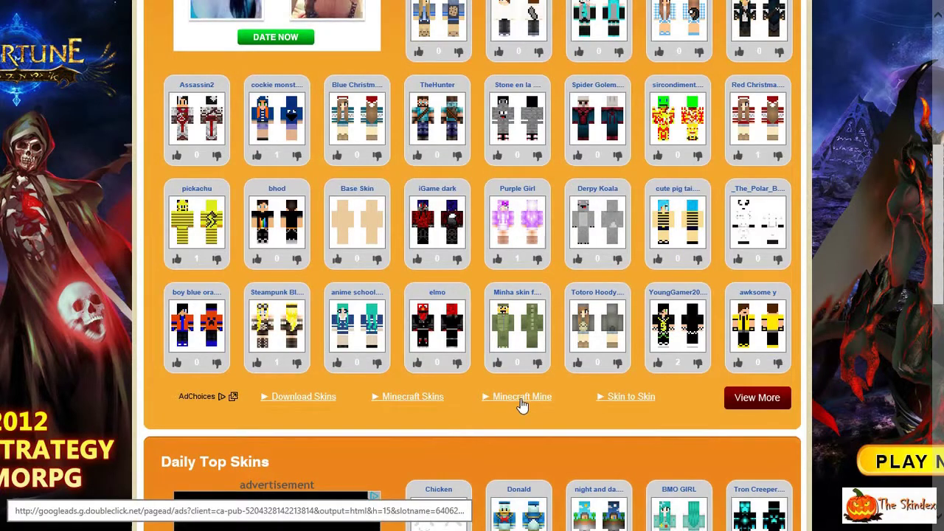
scroll(522, 404, up, 5)
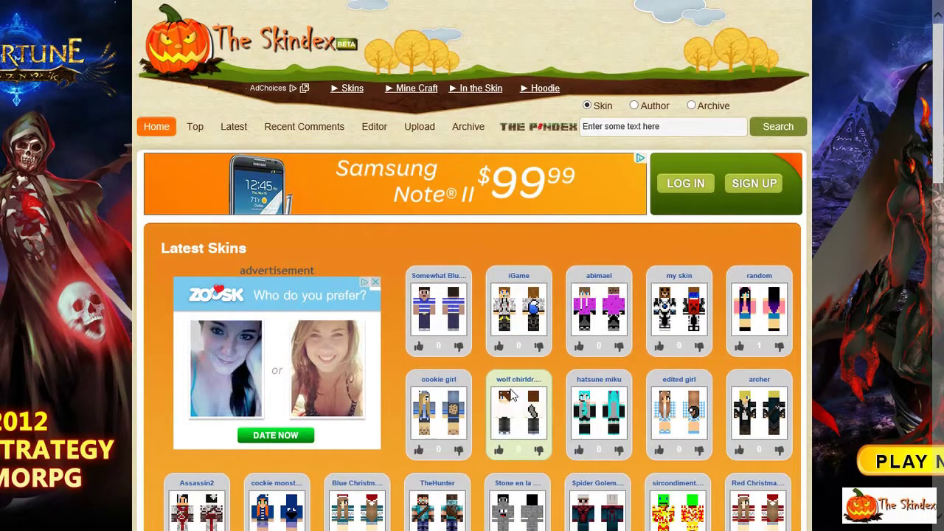
scroll(452, 355, down, 10)
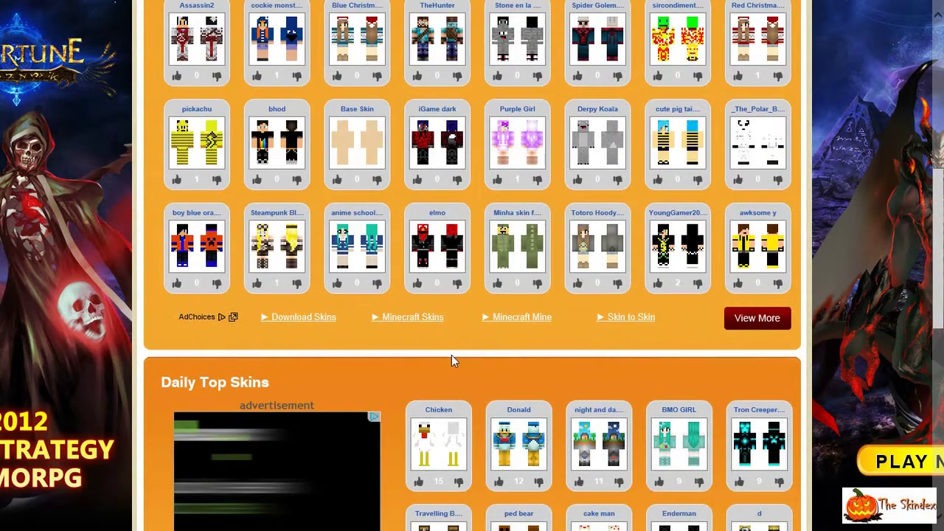
scroll(455, 343, up, 5)
scroll(458, 346, up, 5)
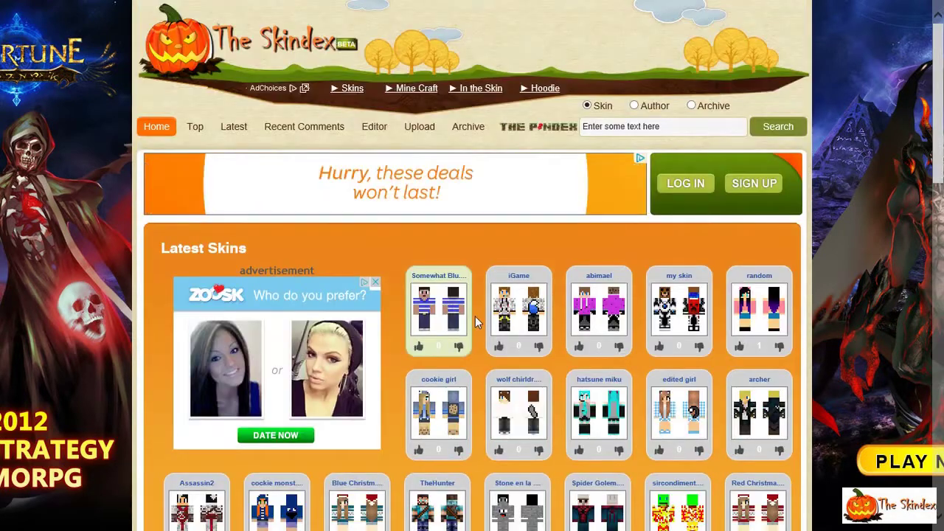
click(636, 127)
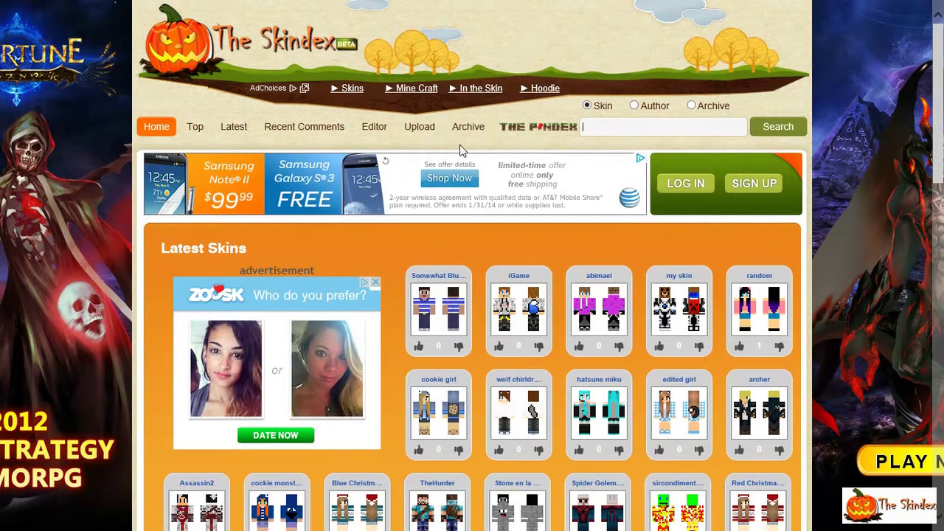
Step: Search The Skindex for 'steve girl', browse the result grid, then clear the search box
text(steve)
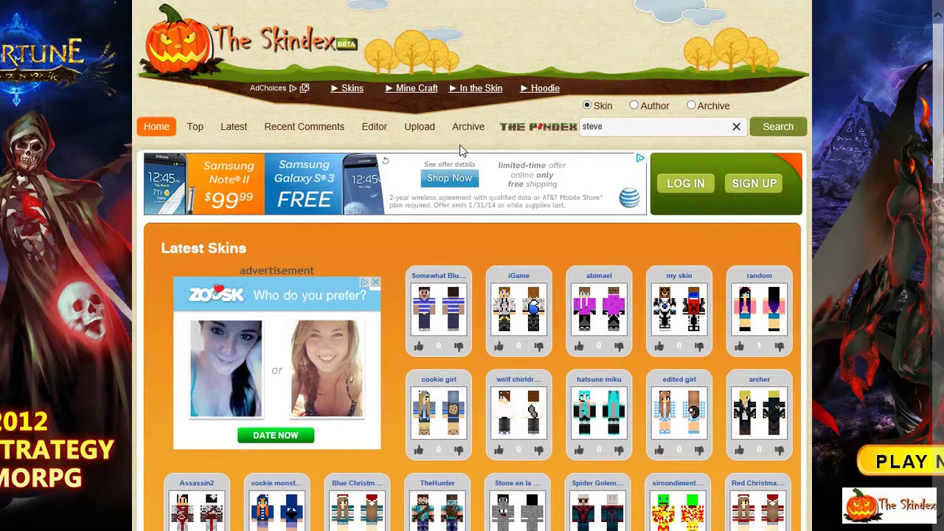
text( girl)
key(Return)
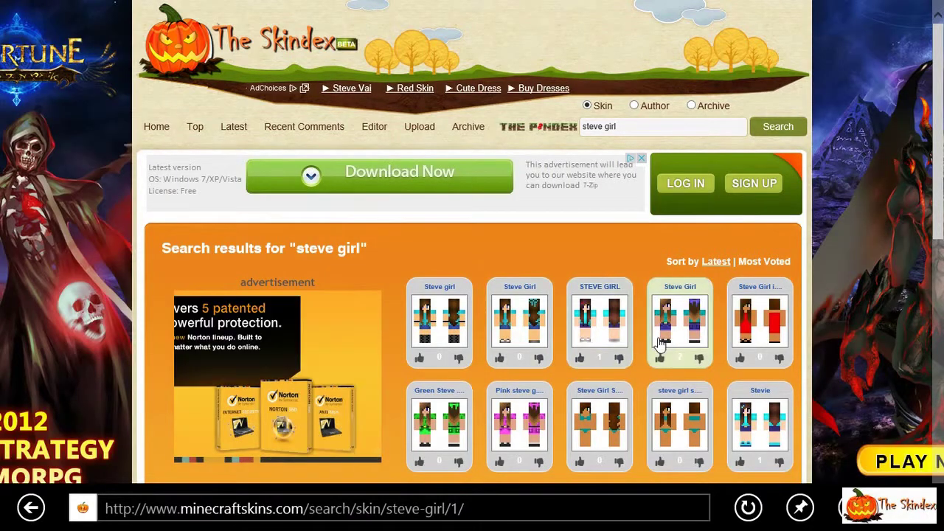
scroll(580, 325, down, 1)
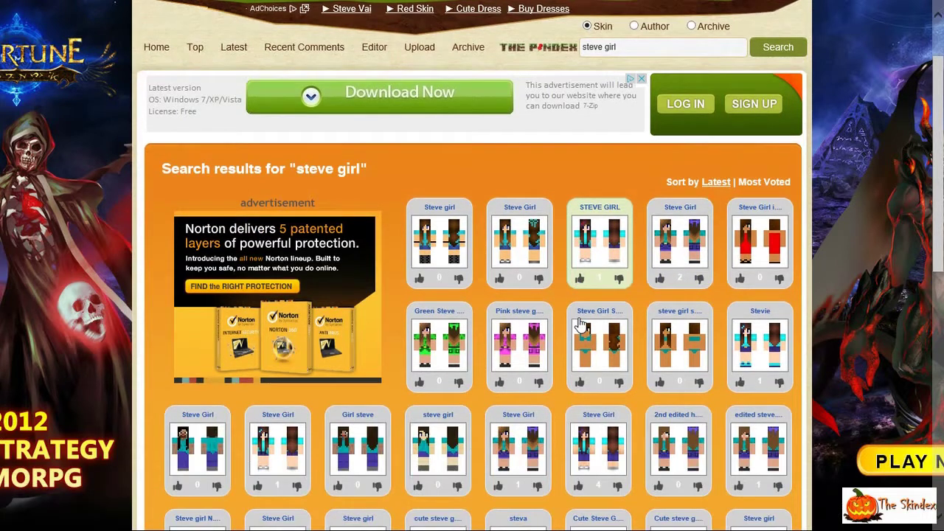
scroll(435, 374, down, 1)
scroll(432, 362, up, 2)
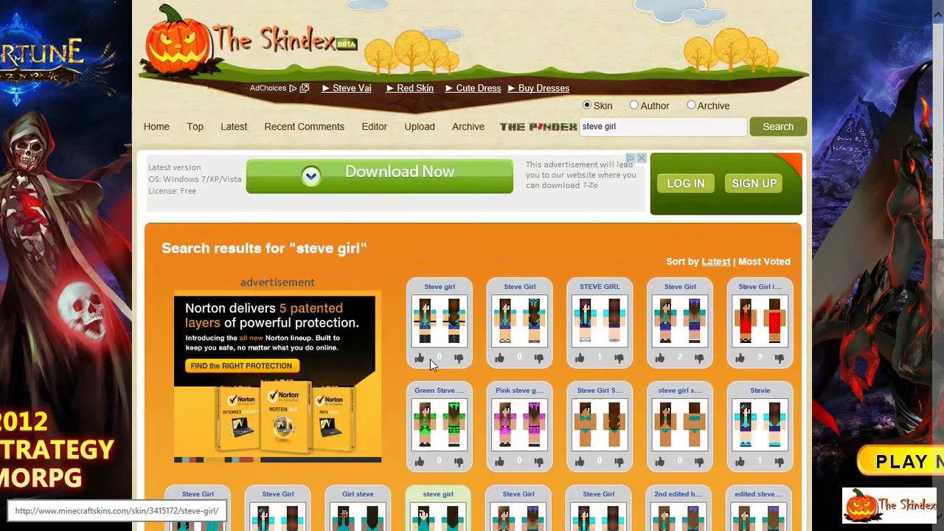
scroll(435, 356, down, 2)
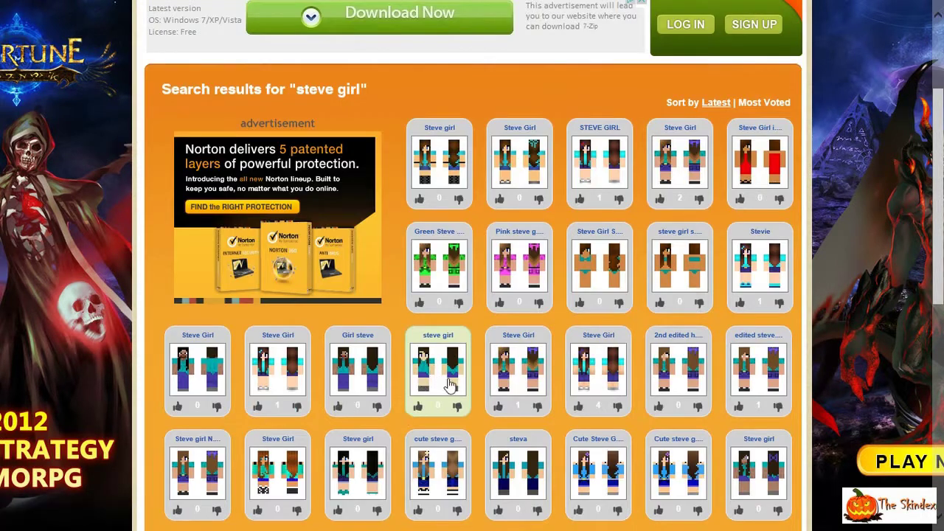
scroll(562, 264, up, 2)
key(ctrl+a)
key(BackSpace)
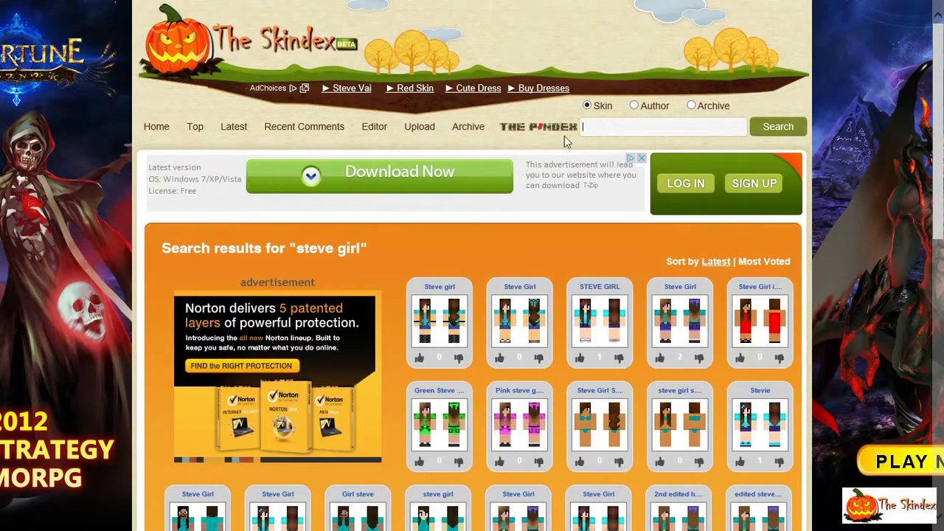
Step: Search skins for 'derp', then switch to Author search and look up the creator's username
text(derp)
key(Return)
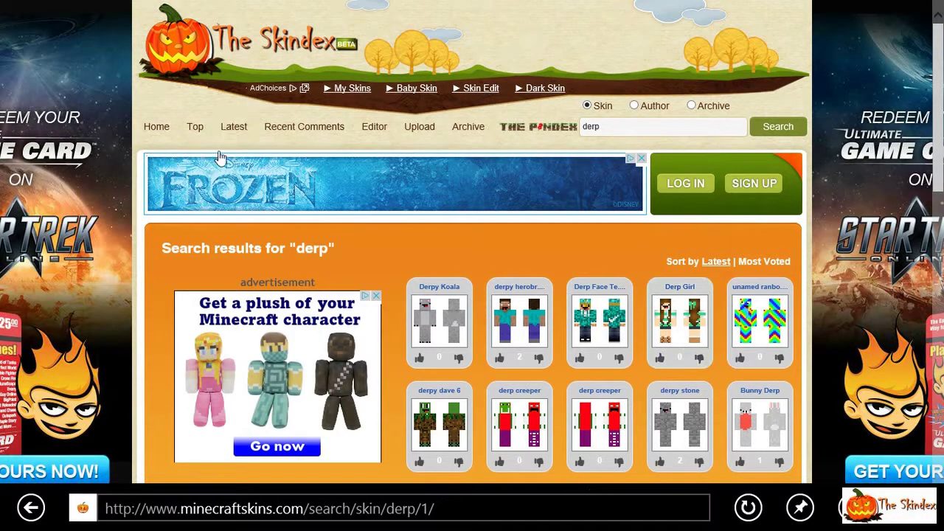
click(635, 106)
drag(628, 126, 586, 122)
key(BackSpace)
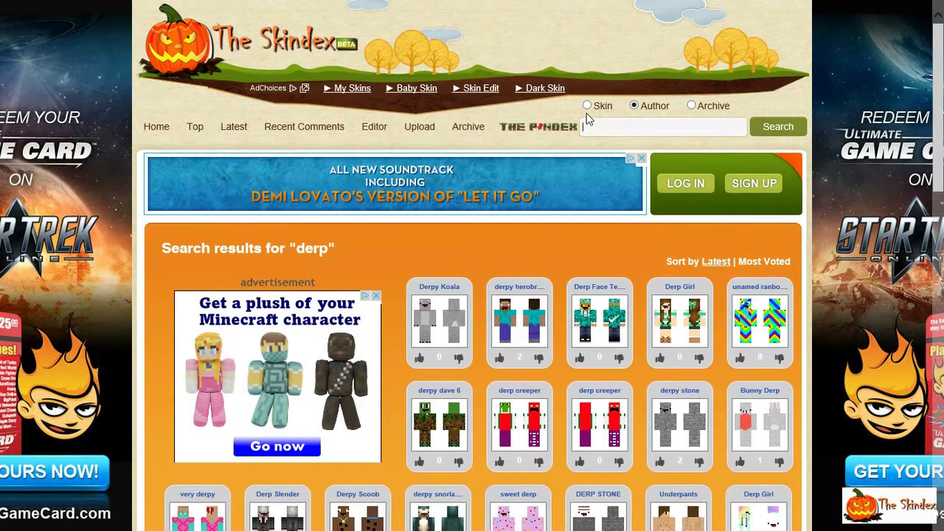
text(Eden79)
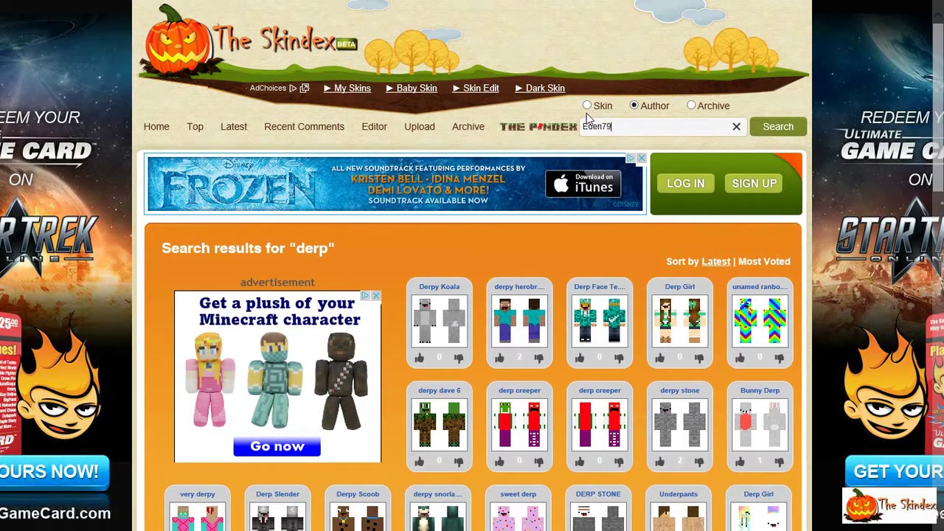
text(90)
key(Return)
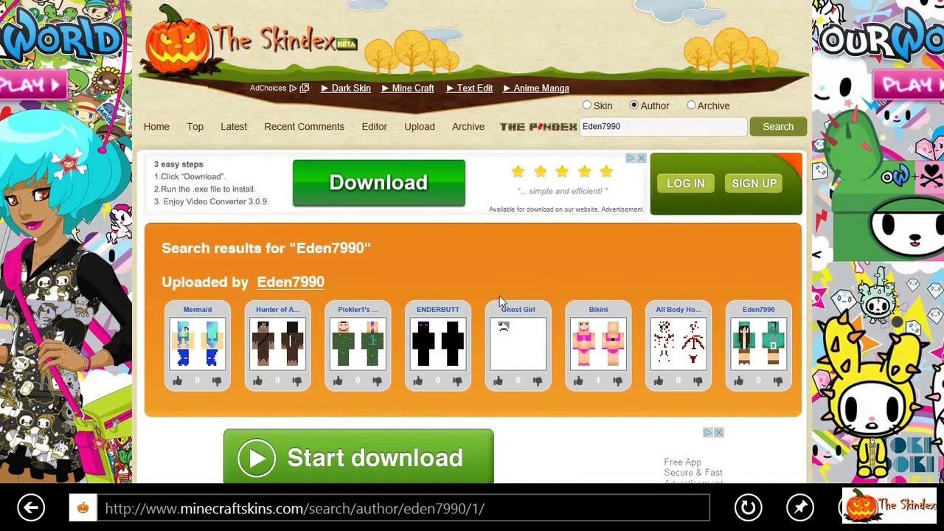
Step: Open the author's full skins gallery and look through it
click(264, 282)
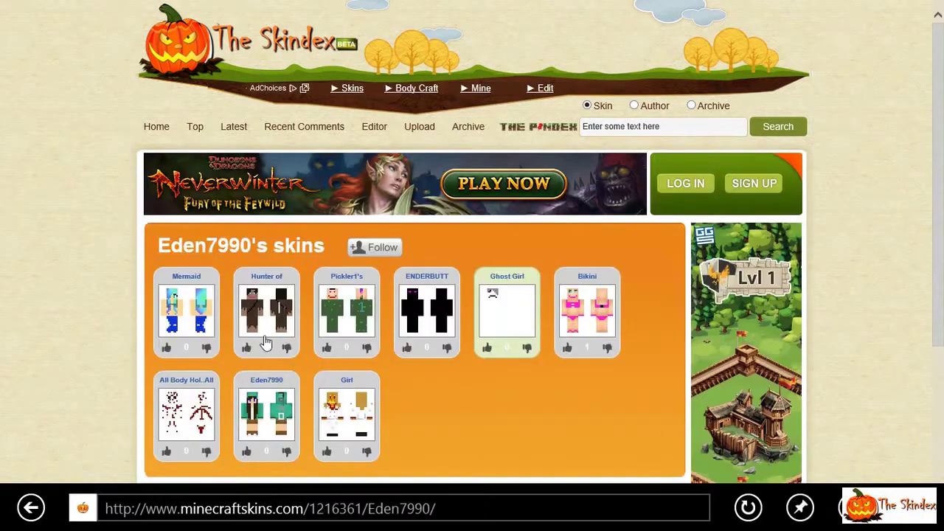
scroll(286, 311, down, 2)
scroll(285, 311, up, 1)
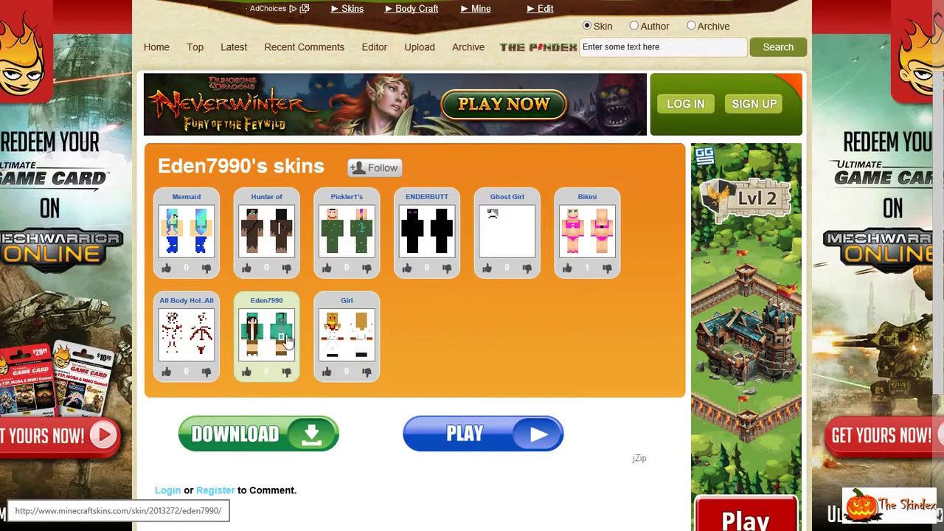
Step: View the Bikini skin's detail page, rotate its 3D model, and return to the gallery
click(604, 223)
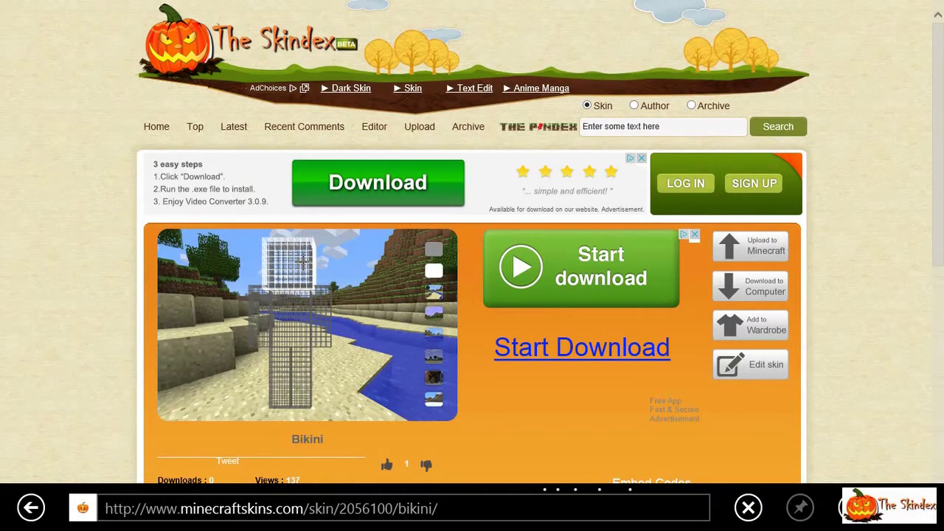
mouse_move(330, 296)
mouse_down()
mouse_move(248, 298)
mouse_move(334, 309)
mouse_up()
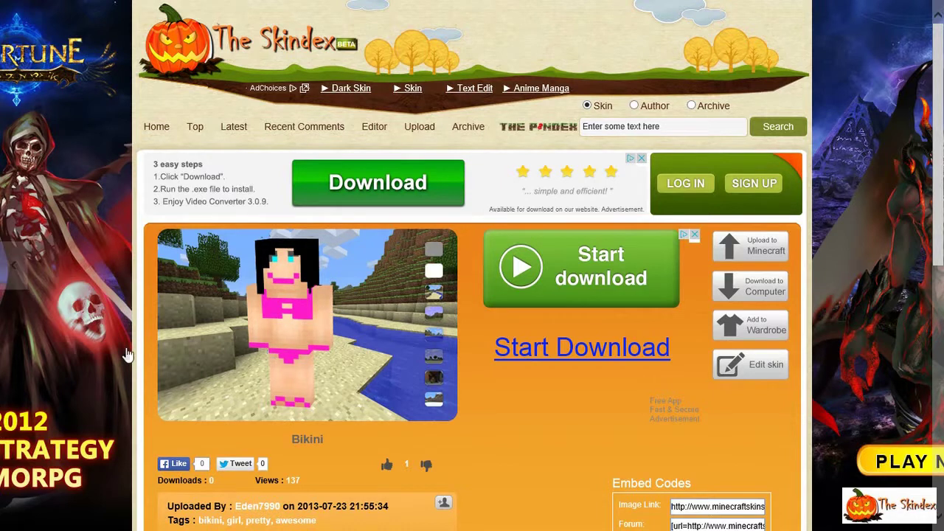
click(12, 269)
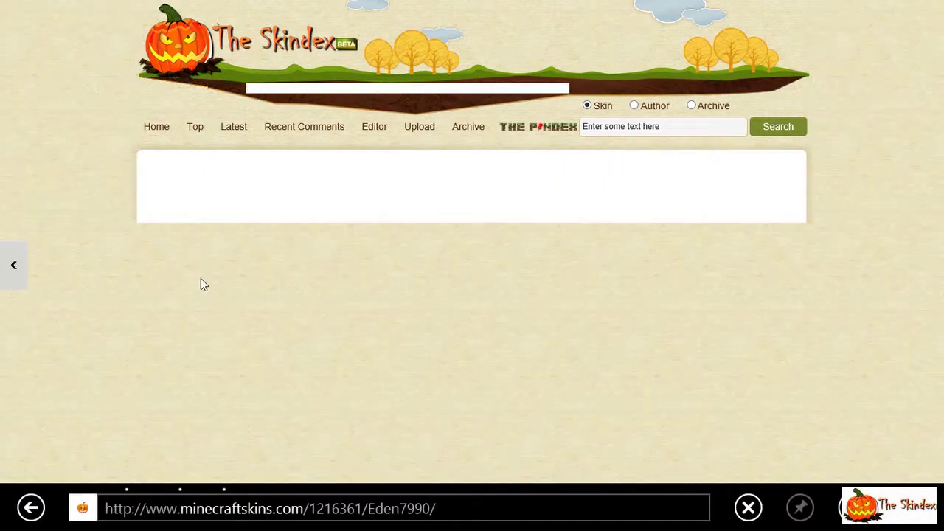
Step: Open Ghost Girl and try white, beach, mountain, lake and cave backgrounds, ending on snowy mountain
scroll(348, 309, down, 1)
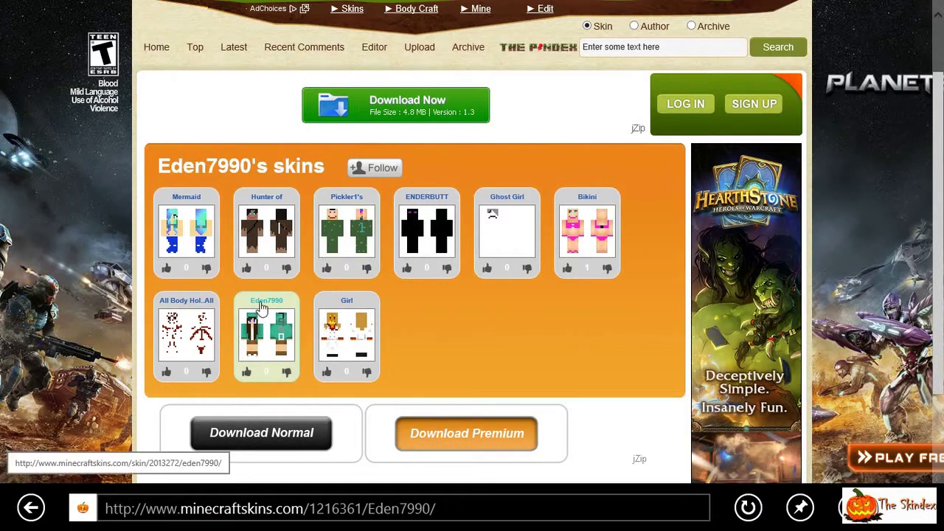
click(514, 223)
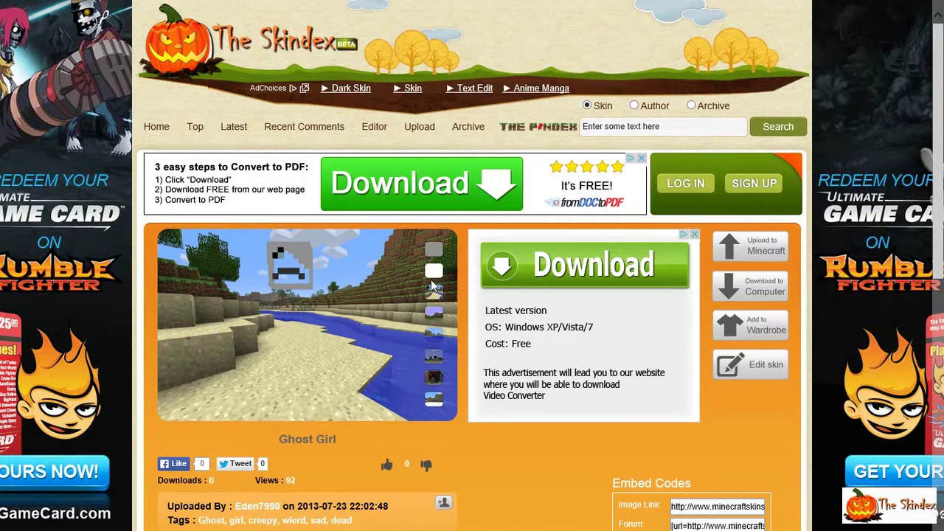
click(436, 275)
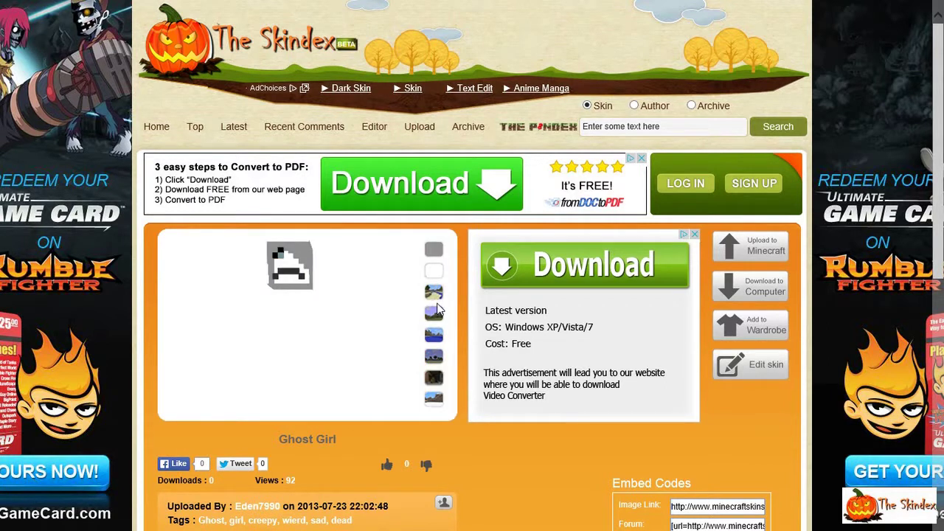
click(437, 295)
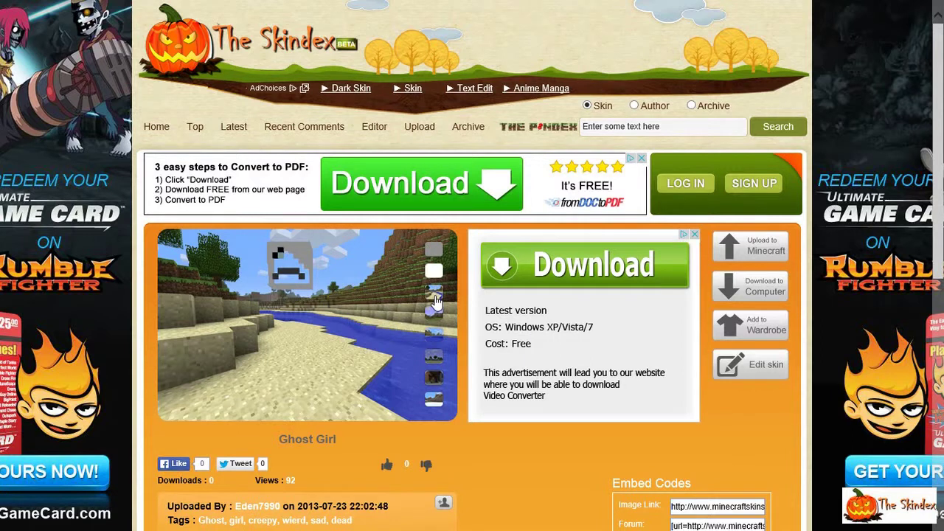
click(434, 335)
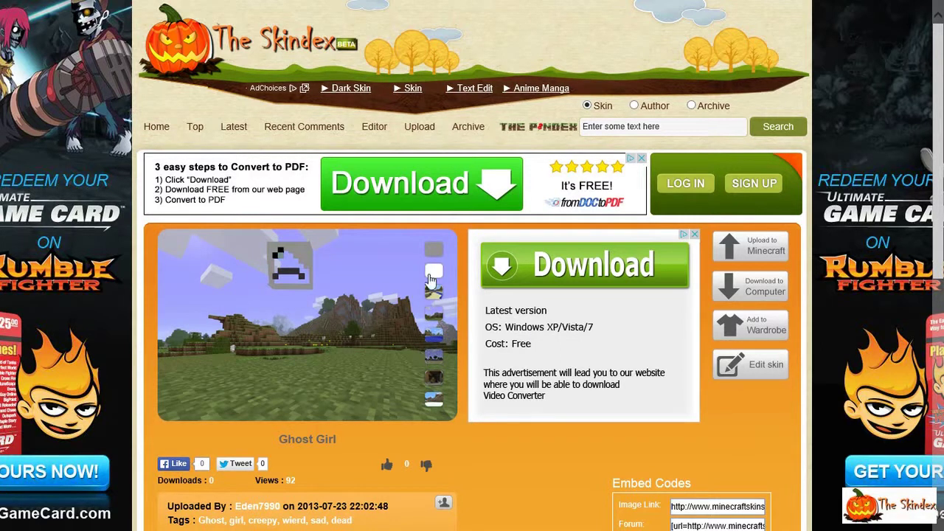
click(436, 343)
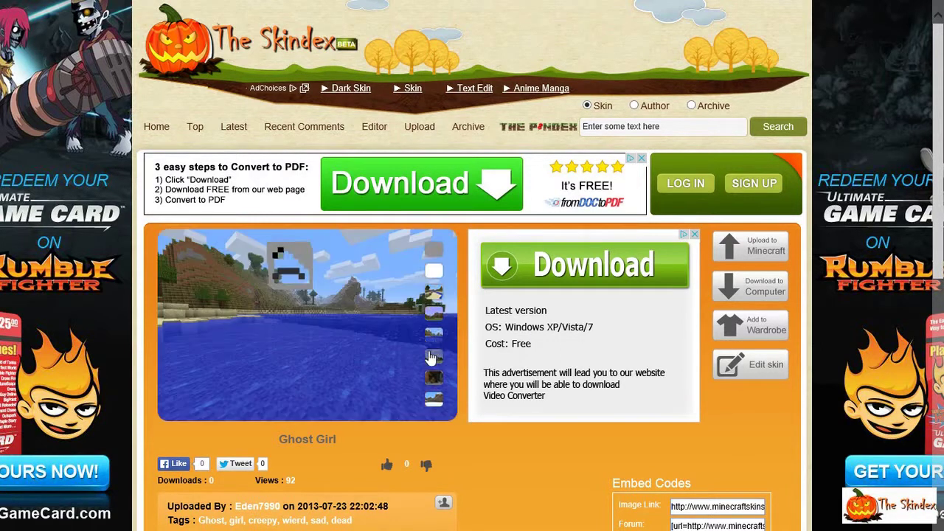
click(436, 368)
click(437, 382)
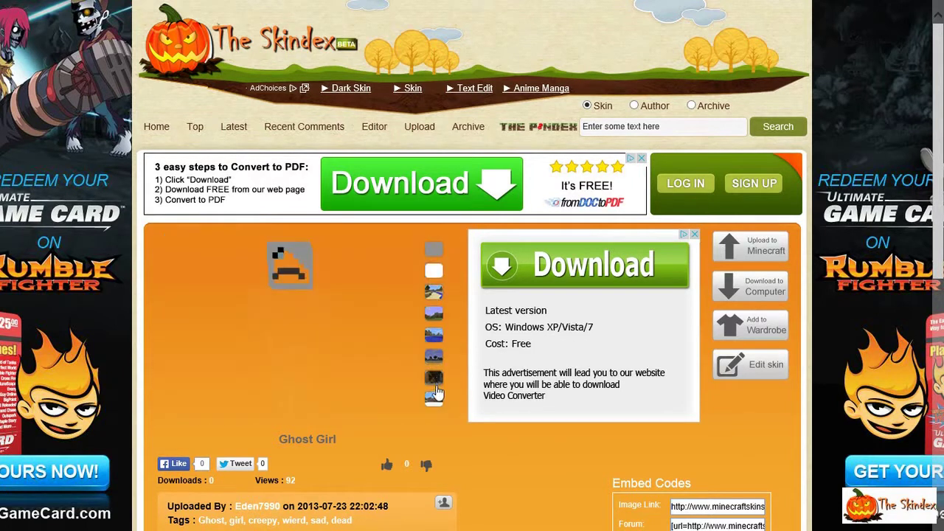
click(436, 399)
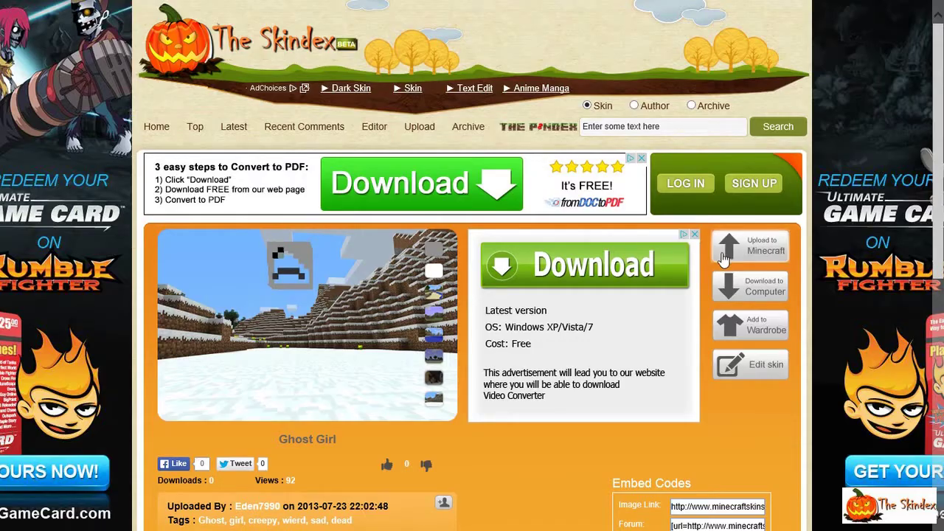
Step: Send the Ghost Girl skin to minecraft.net, attempt sign-in, then switch to the desktop
click(727, 243)
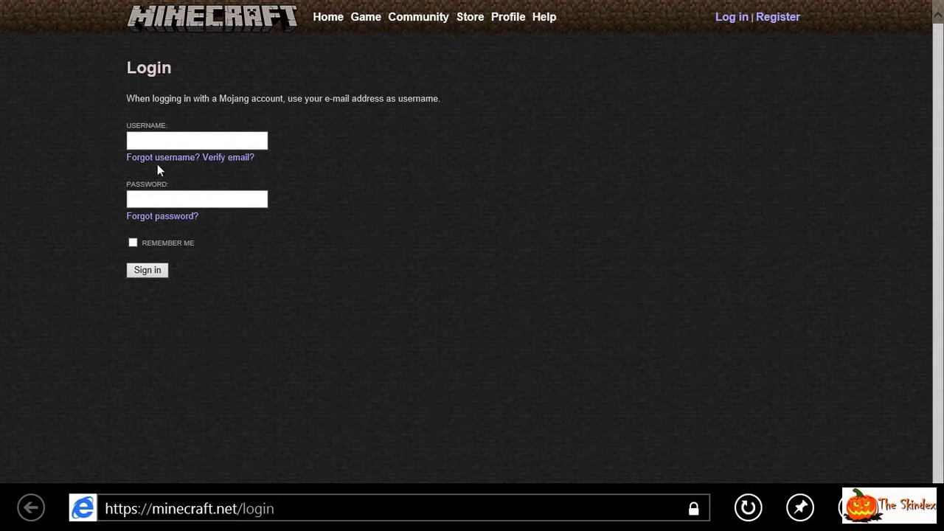
mouse_move(3, 528)
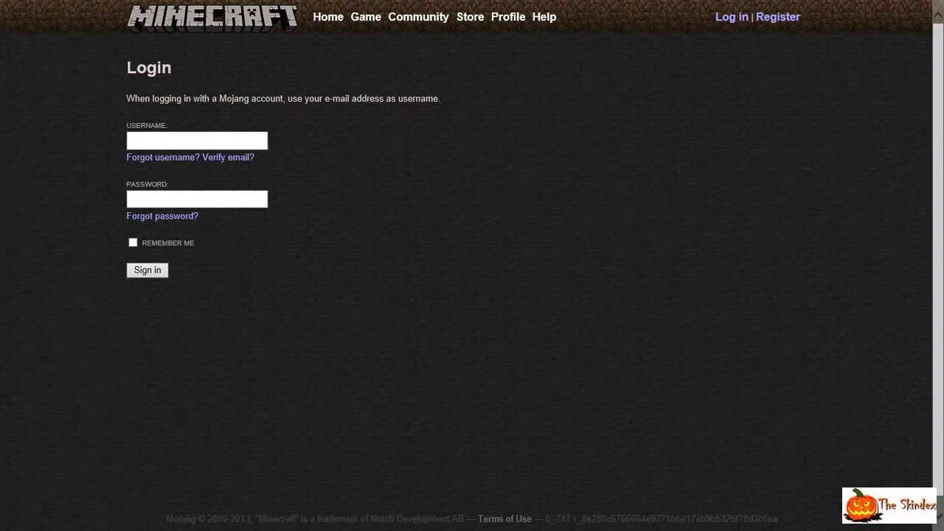
click(152, 273)
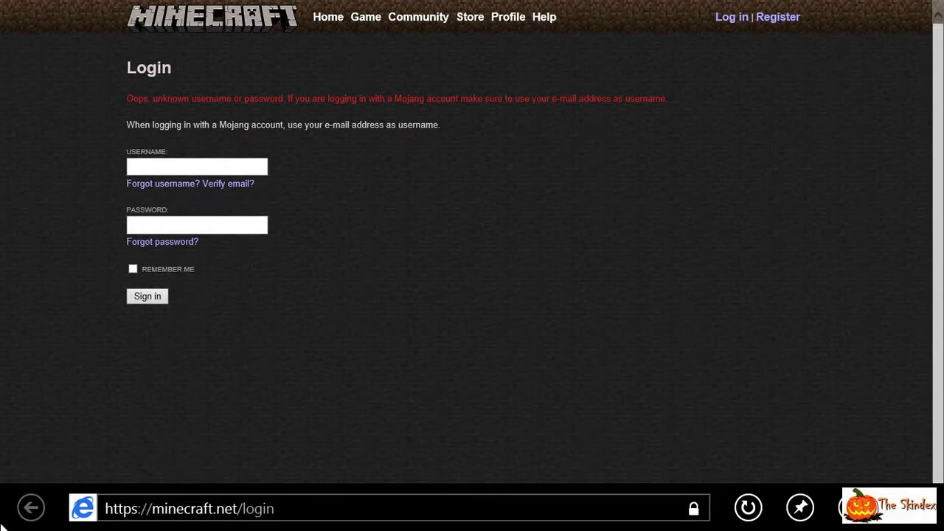
click(15, 26)
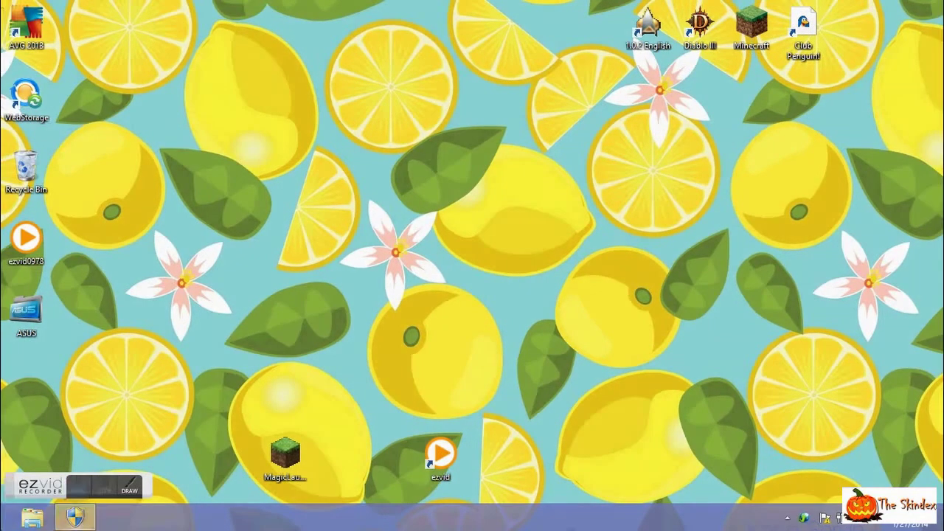
Step: Bring the Internet Explorer minecraft.net window back, showing the Change Your Skin confirmation
click(8, 479)
mouse_move(3, 6)
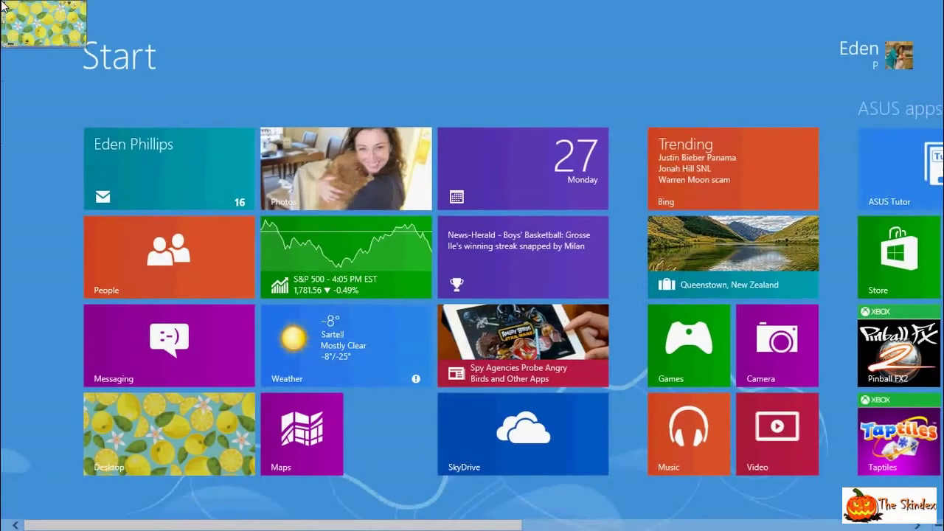
mouse_move(3, 89)
click(22, 110)
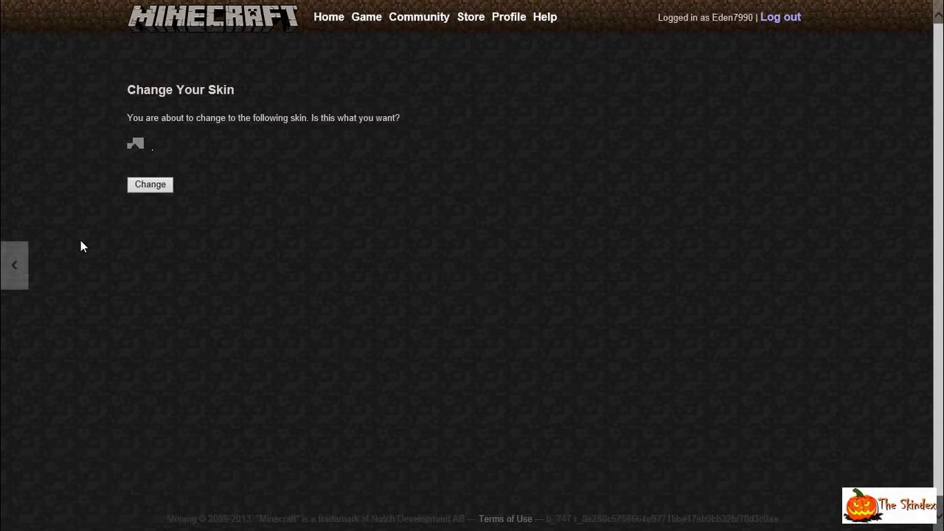
Step: Confirm the skin change and review the profile's 'Your skin has been changed!' message
click(138, 187)
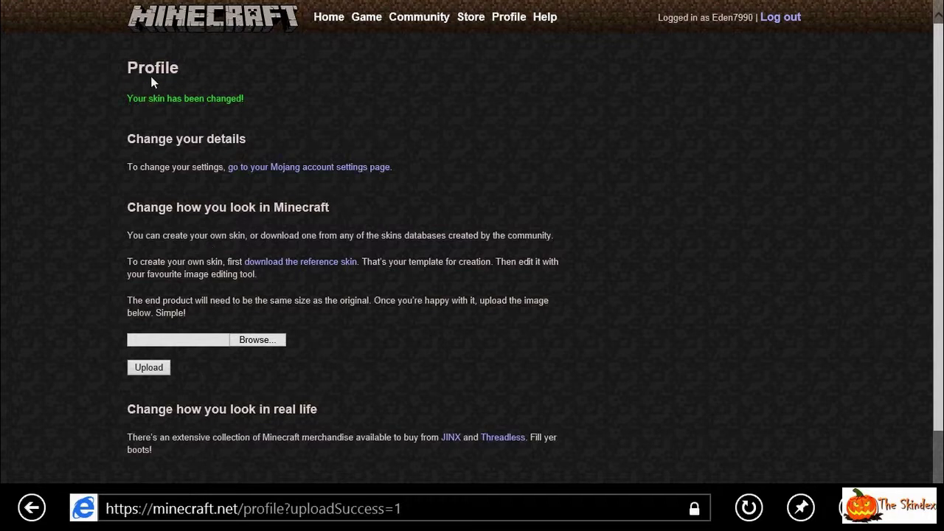
scroll(320, 327, down, 1)
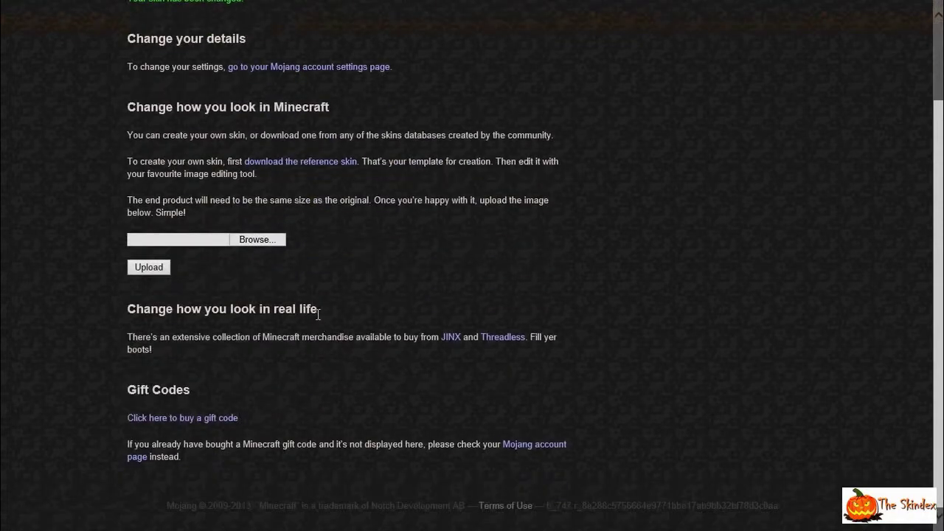
scroll(315, 319, up, 1)
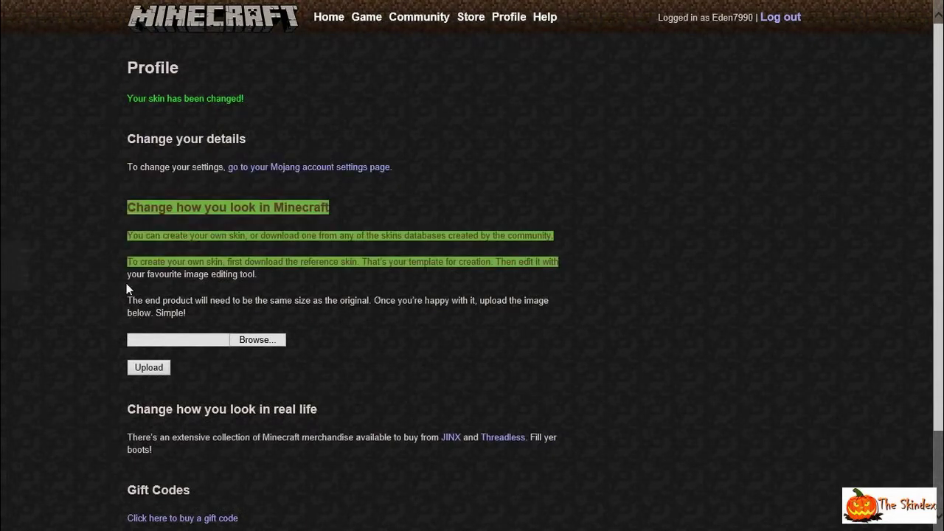
Step: Go back twice to the login page and close the full-screen browser
mouse_move(2, 5)
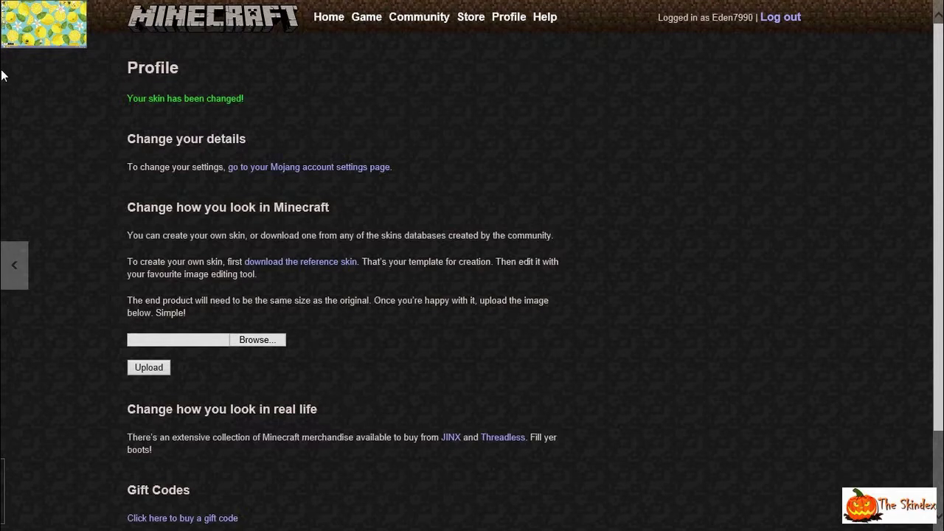
mouse_move(2, 140)
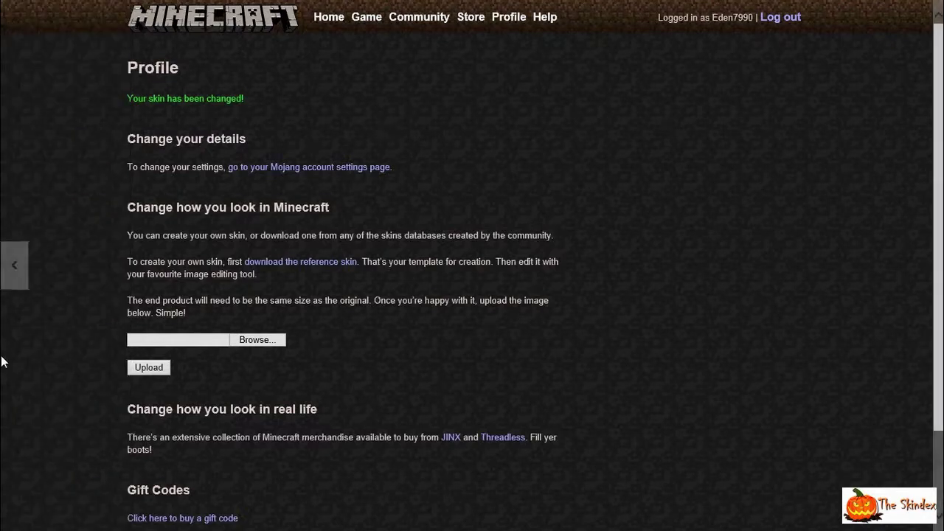
click(13, 269)
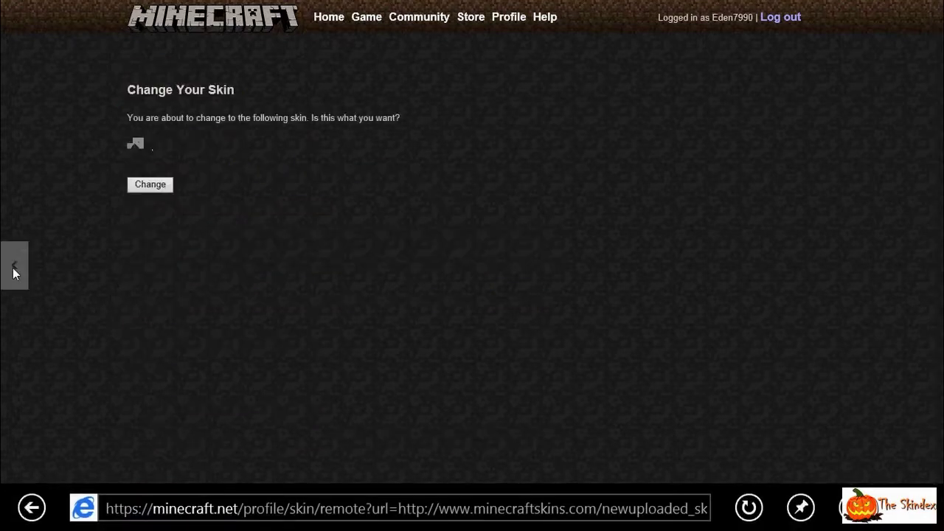
click(14, 267)
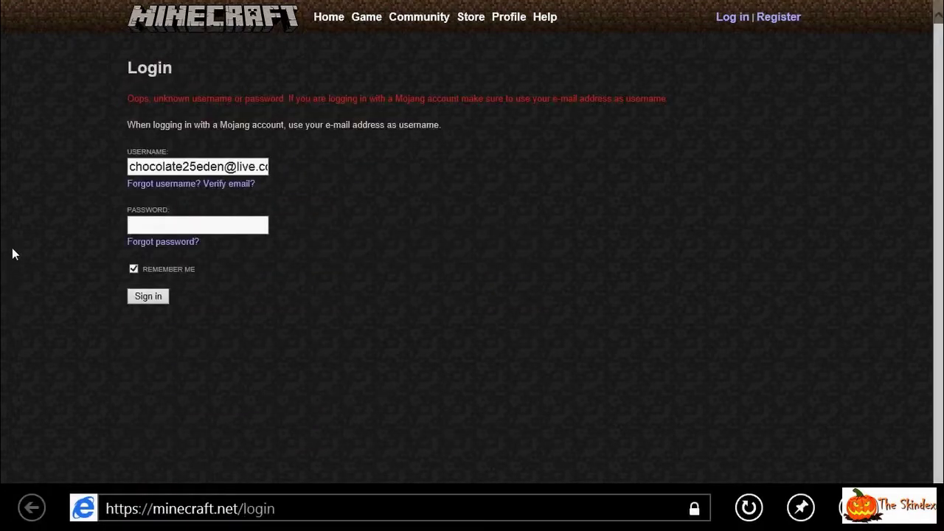
drag(235, 6, 280, 93)
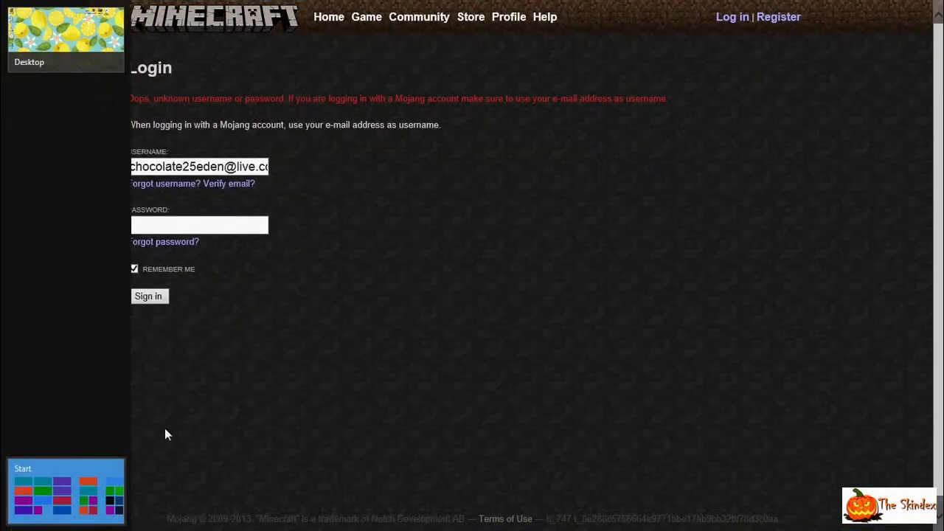
Step: Launch the Google app from the Start screen and restore the page to full screen
click(1, 528)
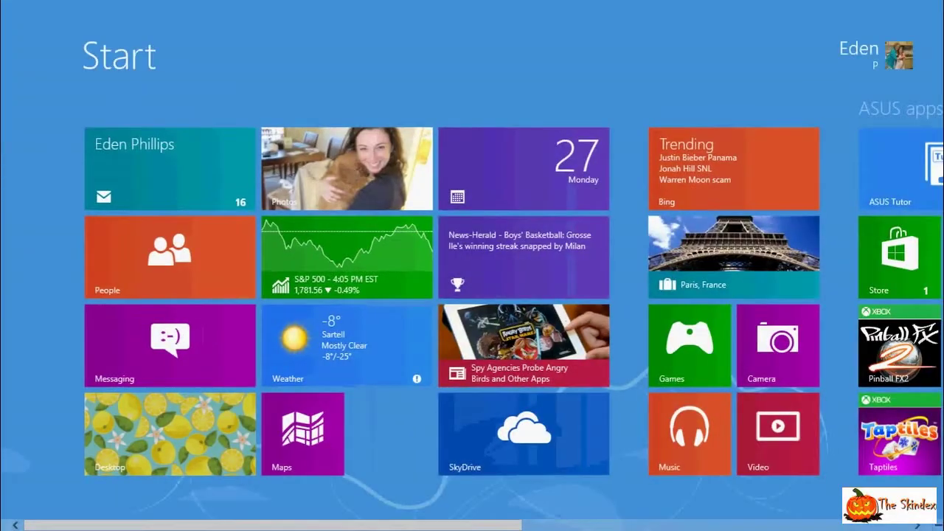
scroll(700, 374, down, 5)
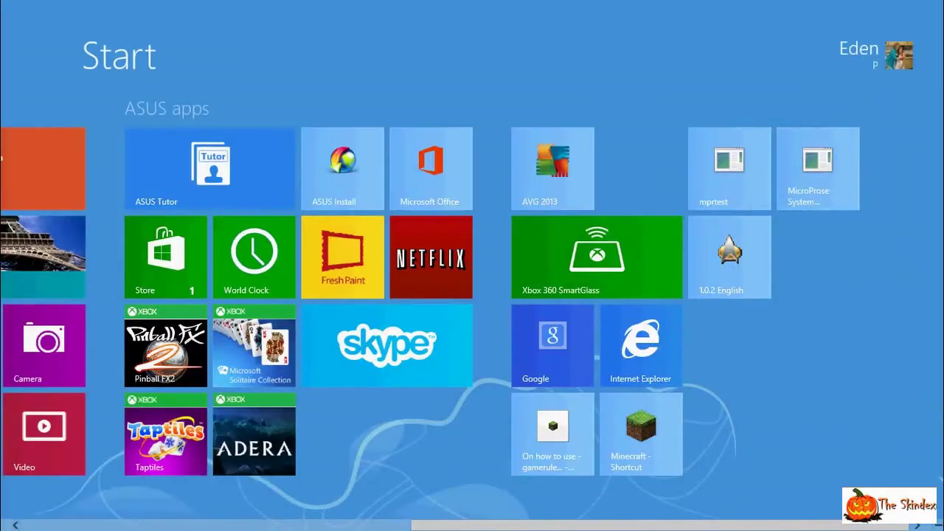
click(537, 369)
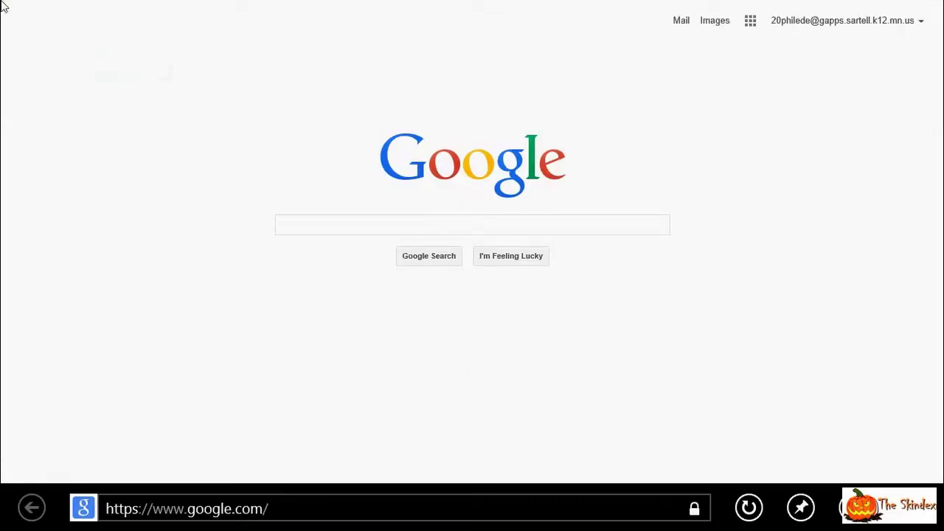
drag(95, 6, 4, 416)
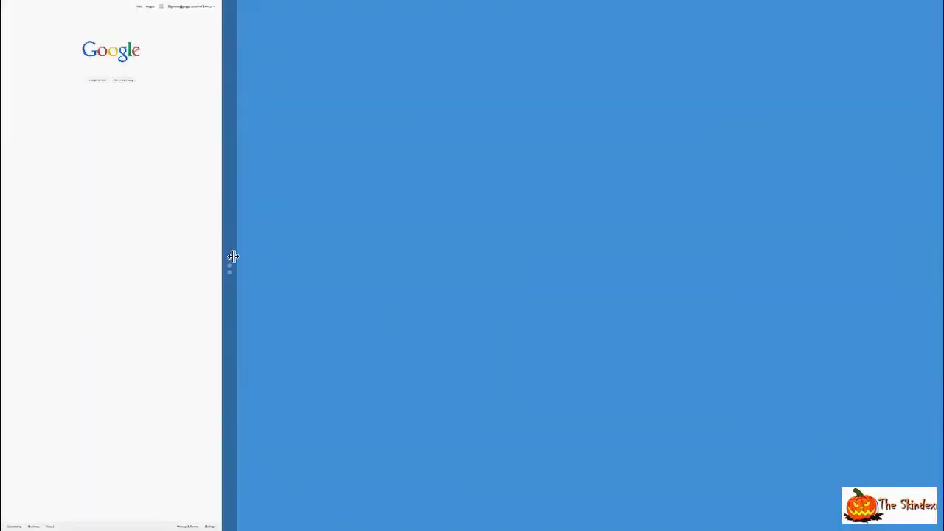
drag(231, 263, 904, 296)
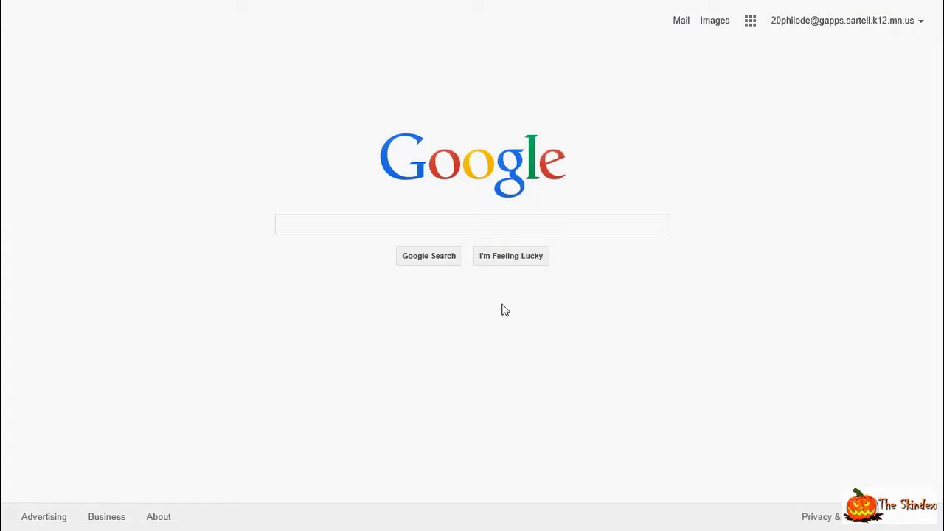
Step: Search Google for 'skindex', open The Skindex site, and dismiss the PC performance ad
click(416, 227)
text(s)
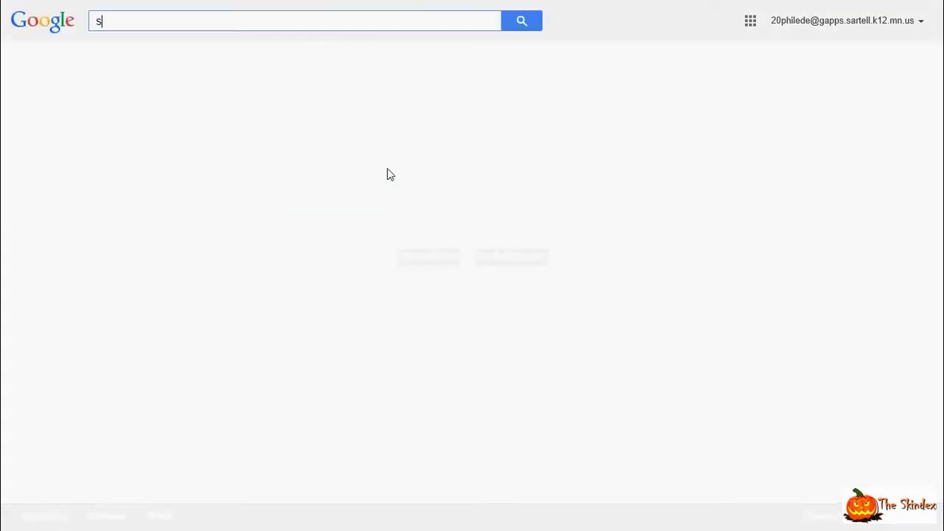
text(kindex)
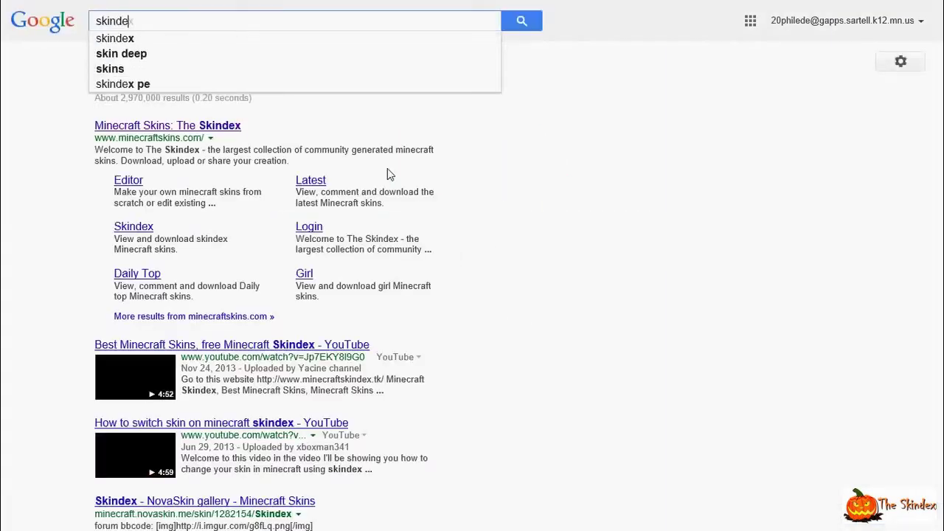
click(218, 127)
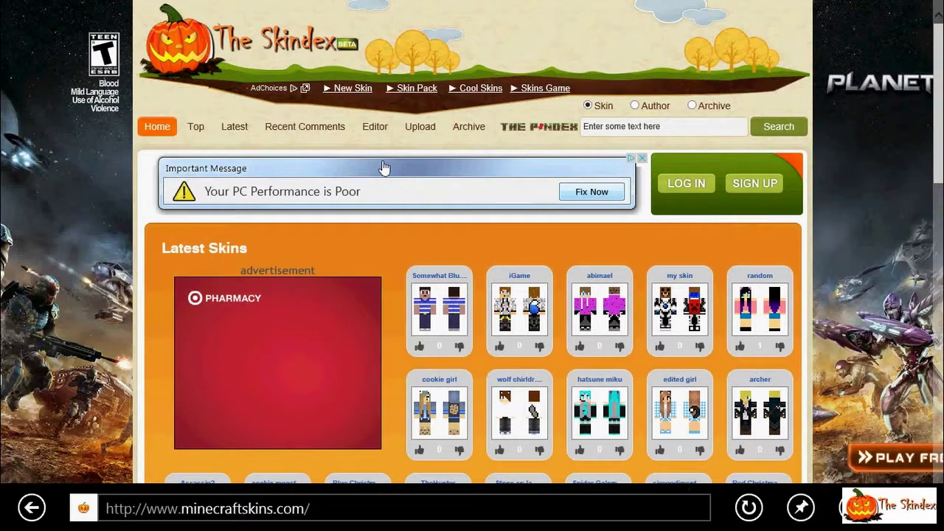
click(642, 159)
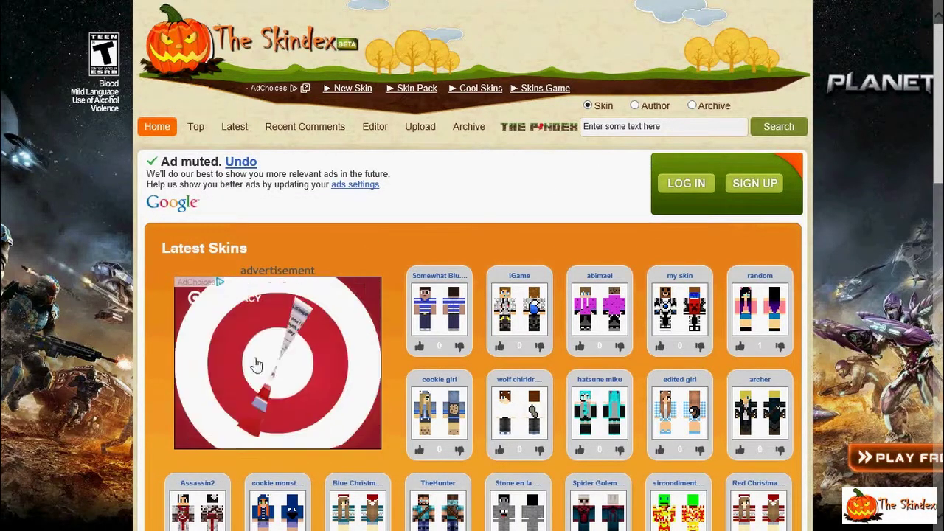